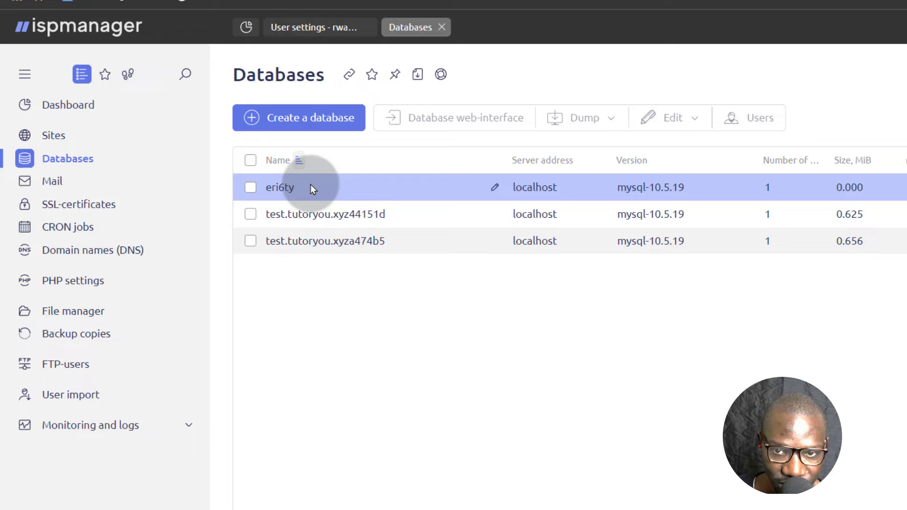
Start a new database and name it db00.
left_click(311, 122)
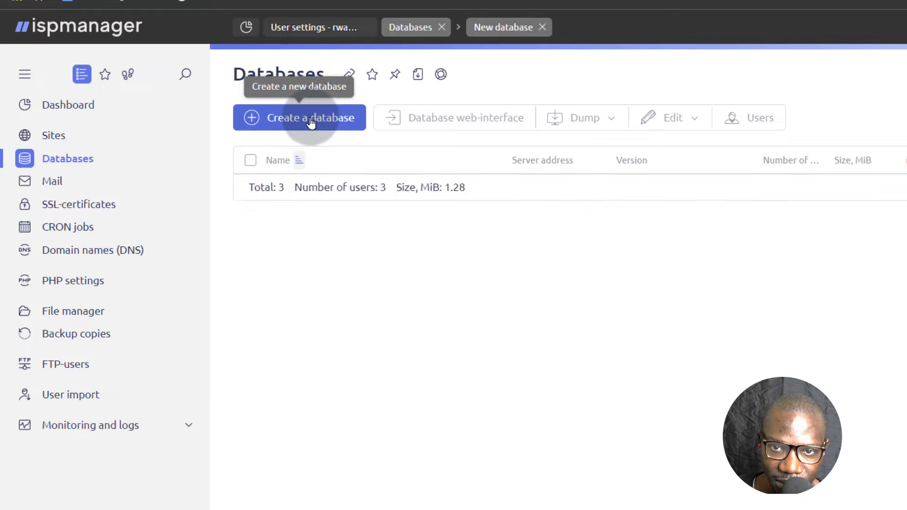
left_click(222, 135)
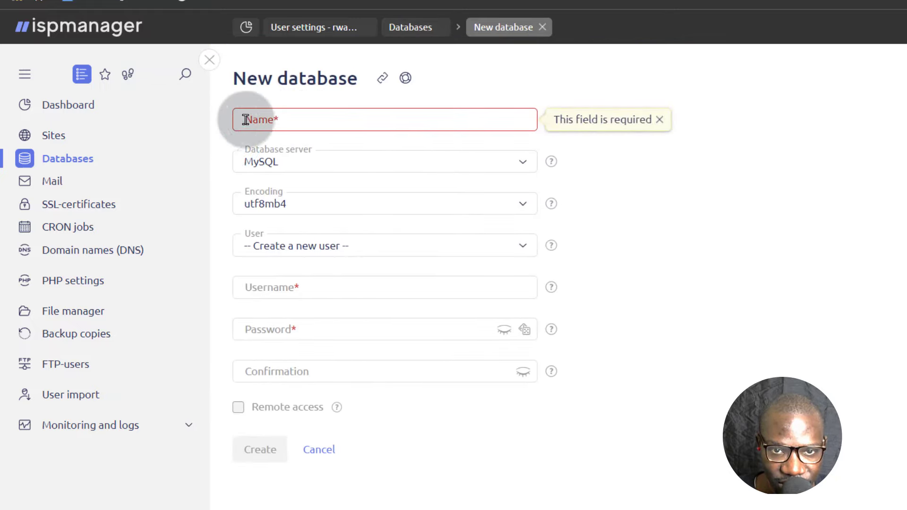
left_click(289, 115)
type("db00")
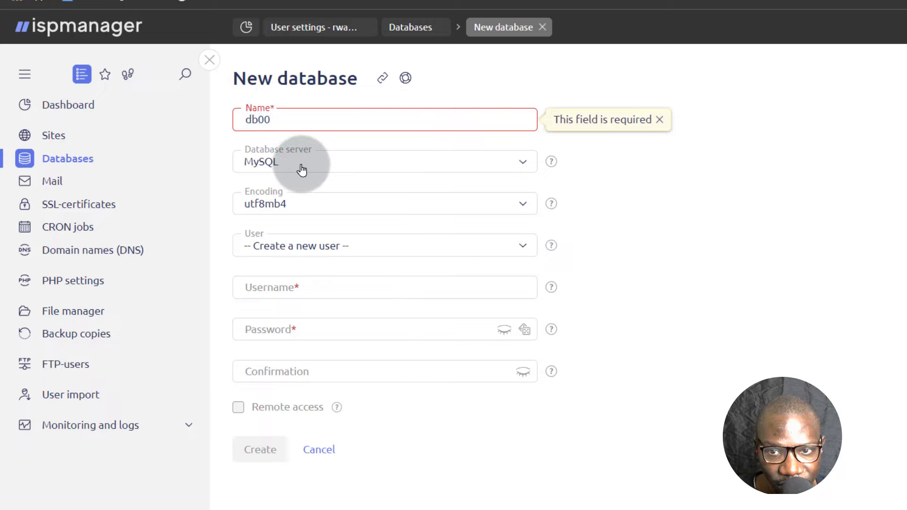
Check the database server, encoding and user choices, keeping MySQL, utf8mb4 and the option to create a new user.
left_click(300, 163)
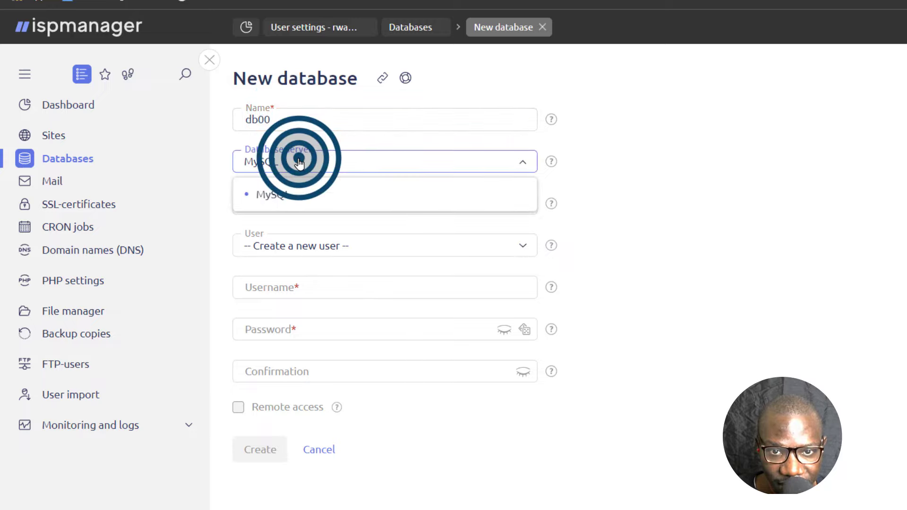
left_click(298, 158)
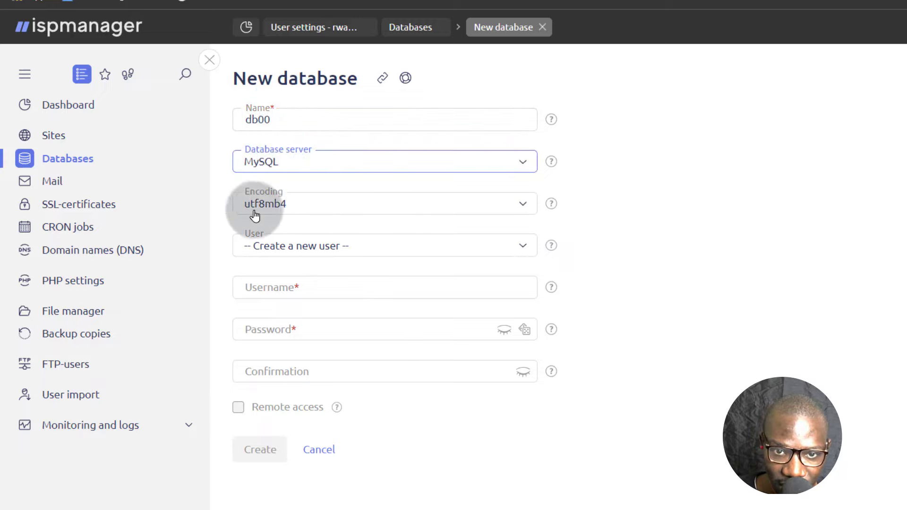
left_click(313, 213)
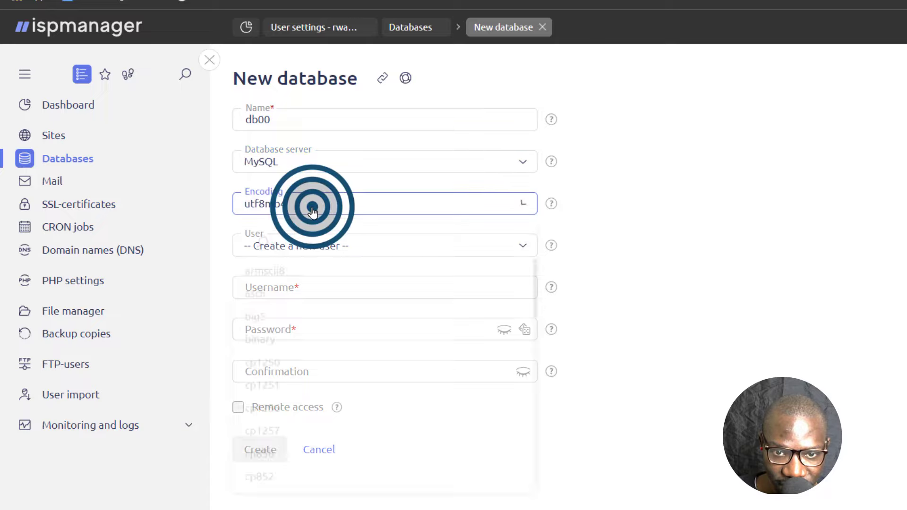
left_click(313, 206)
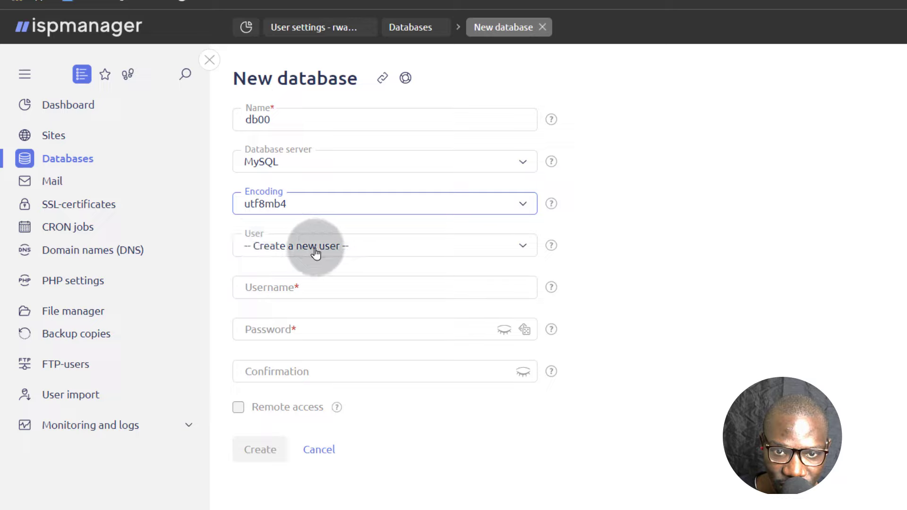
left_click(361, 243)
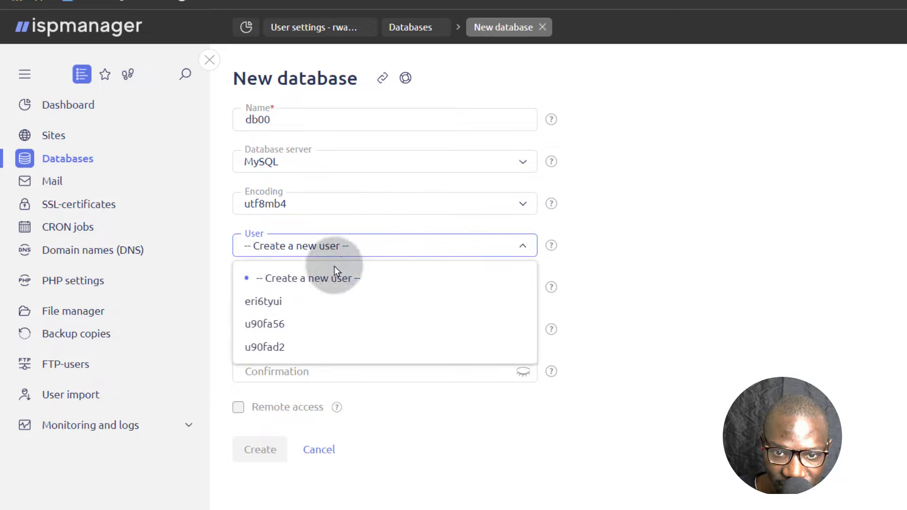
left_click(341, 243)
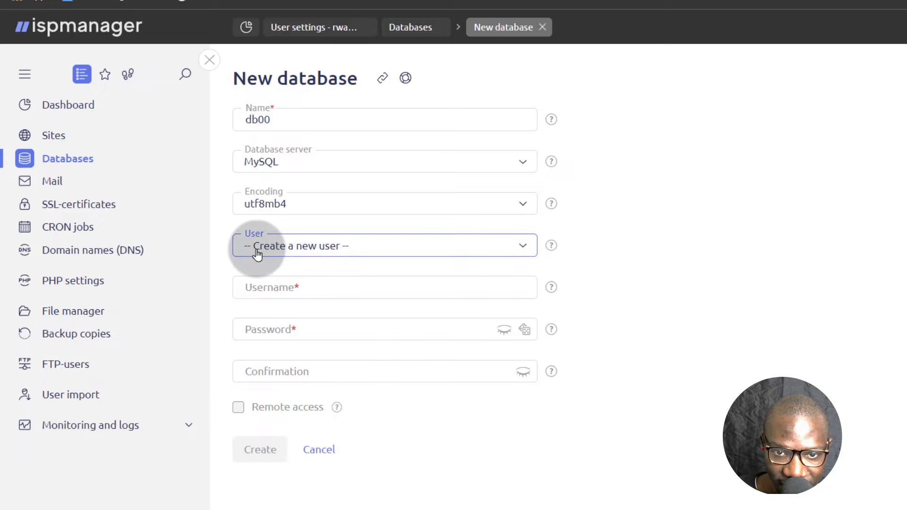
Set the username of the new database user to db00user.
left_click(301, 290)
type("dboouser")
key("BackSpace")
key("BackSpace")
key("BackSpace")
key("BackSpace")
key("BackSpace")
key("BackSpace")
type("00")
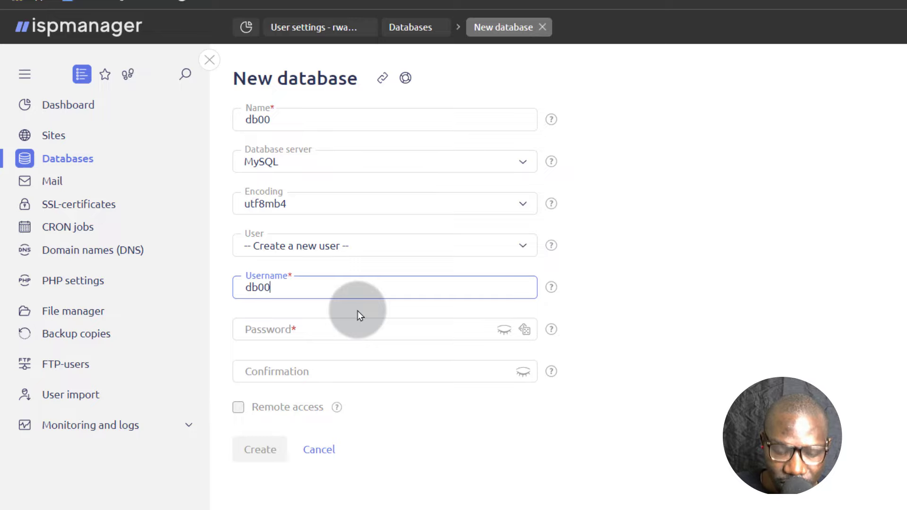
key("alt+Tab")
key("alt+Tab")
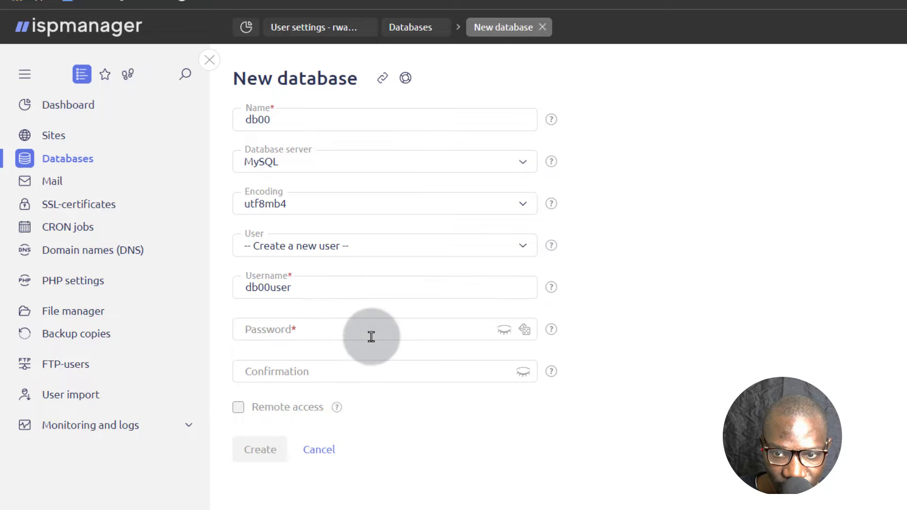
Generate a password for the database user, hide it in the password field and create the database.
left_click(505, 330)
left_click(524, 330)
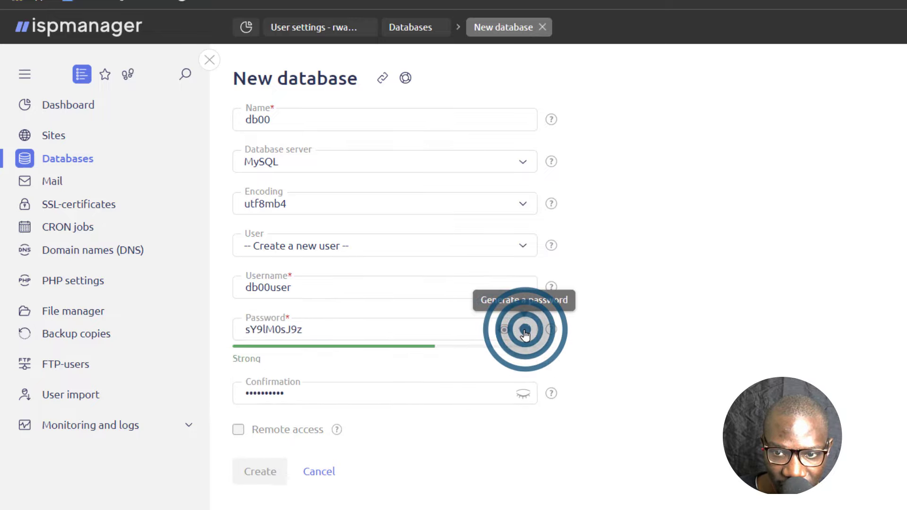
left_click(504, 327)
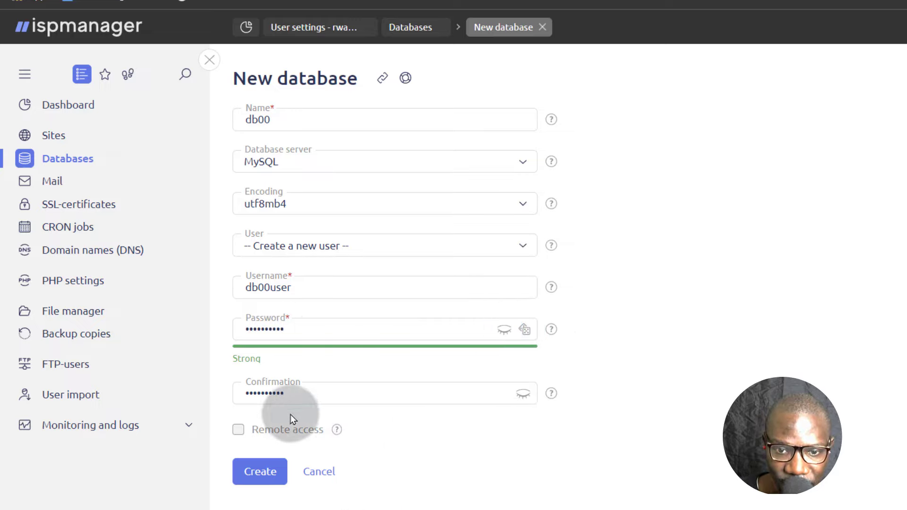
left_click(265, 474)
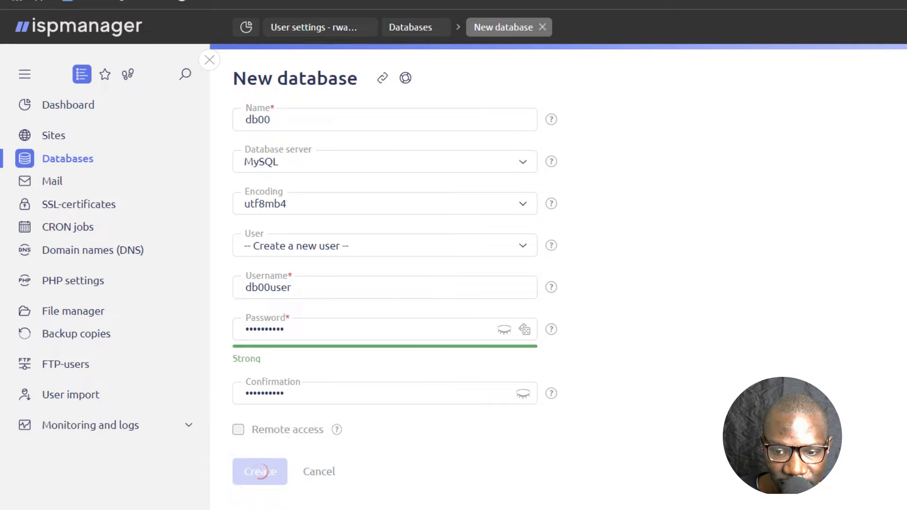
left_click(275, 187)
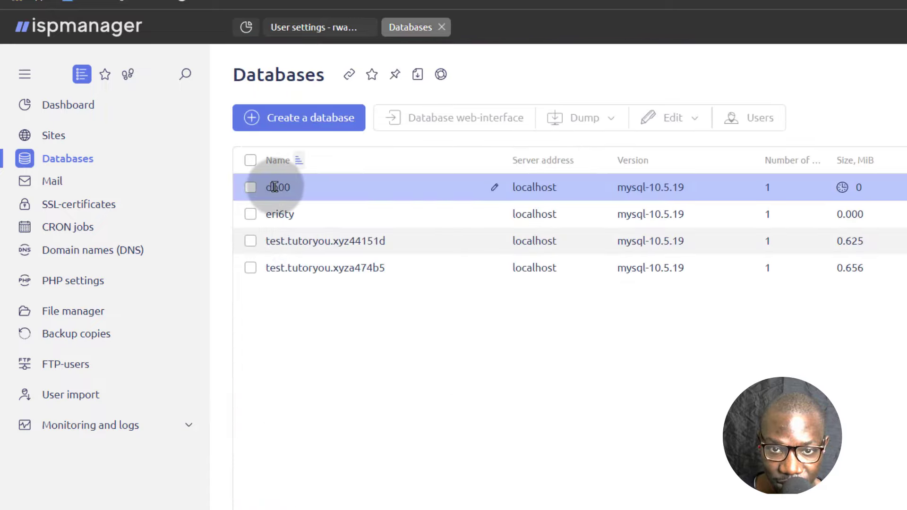
left_click(495, 189)
left_click(315, 187)
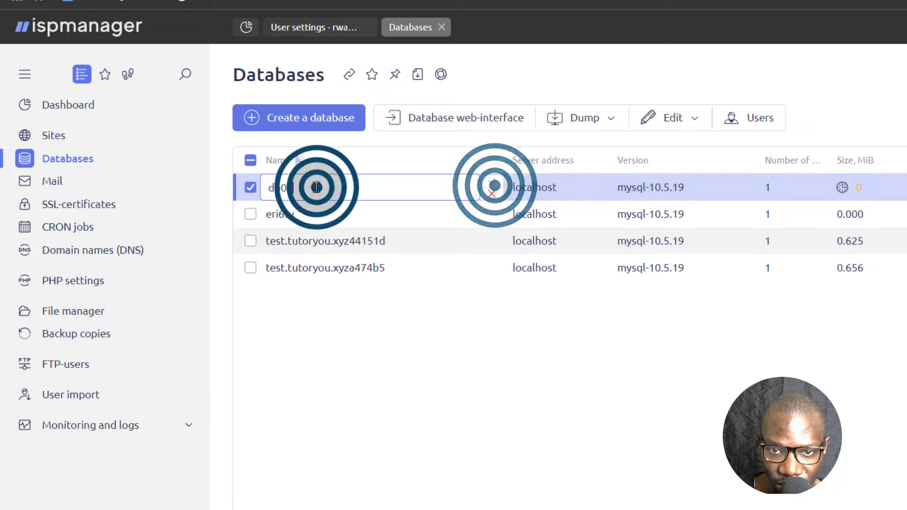
left_click(492, 182)
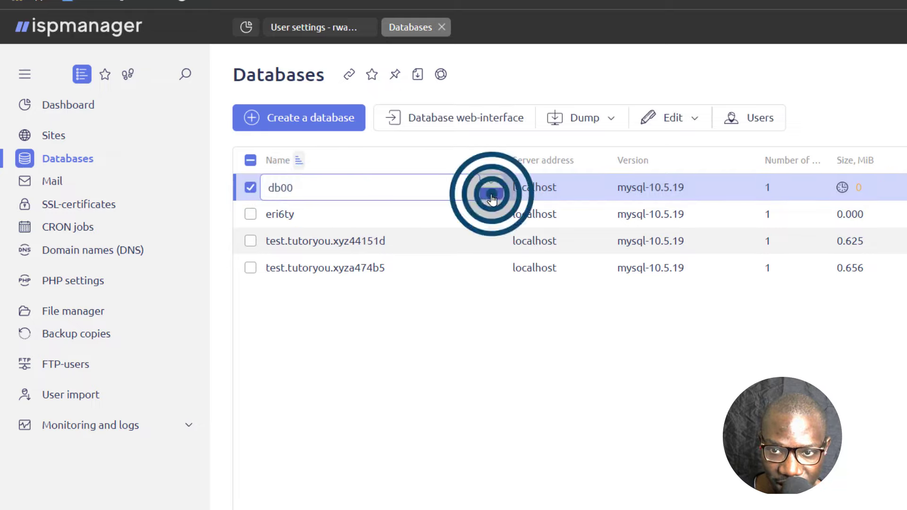
View the edit form of the db00 database and leave it without changes.
double_click(251, 186)
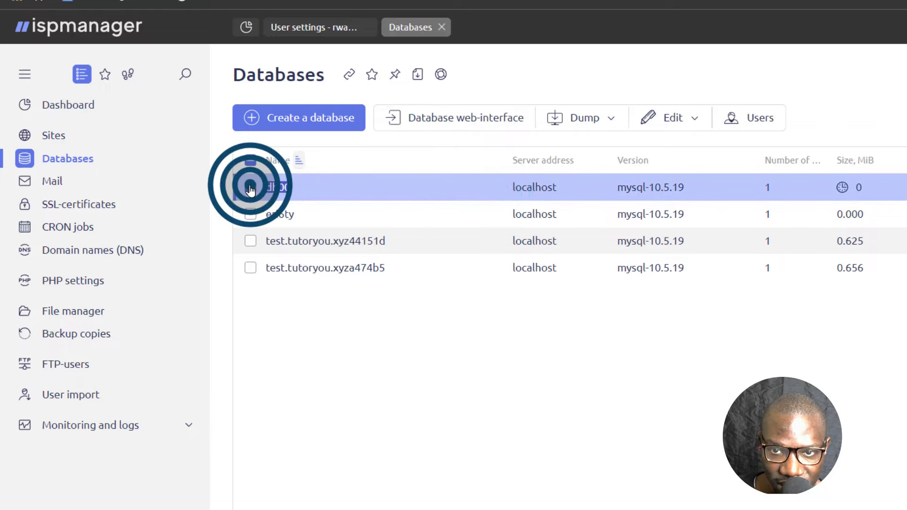
mouse_move(668, 121)
left_click(668, 156)
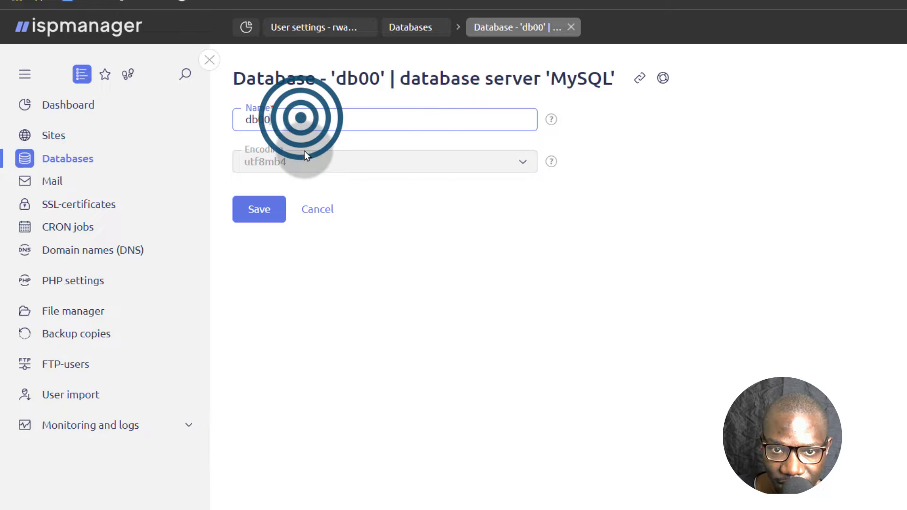
left_click(323, 209)
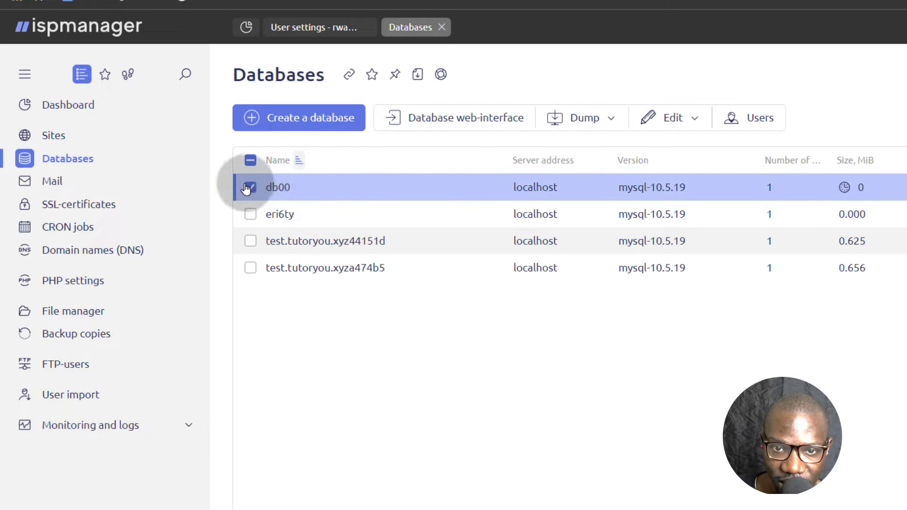
Open db00user from the users of db00, review its data, structure and other permissions, and save the form unchanged.
left_click(759, 117)
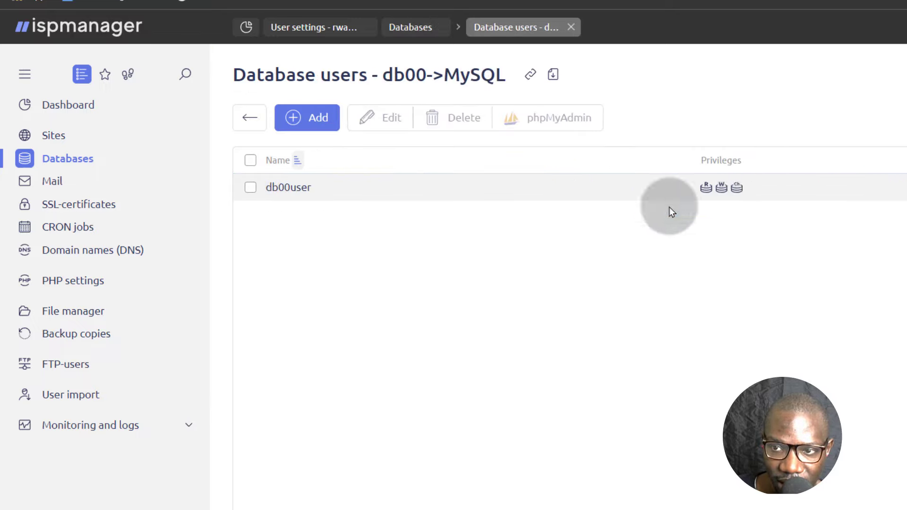
left_click(276, 186)
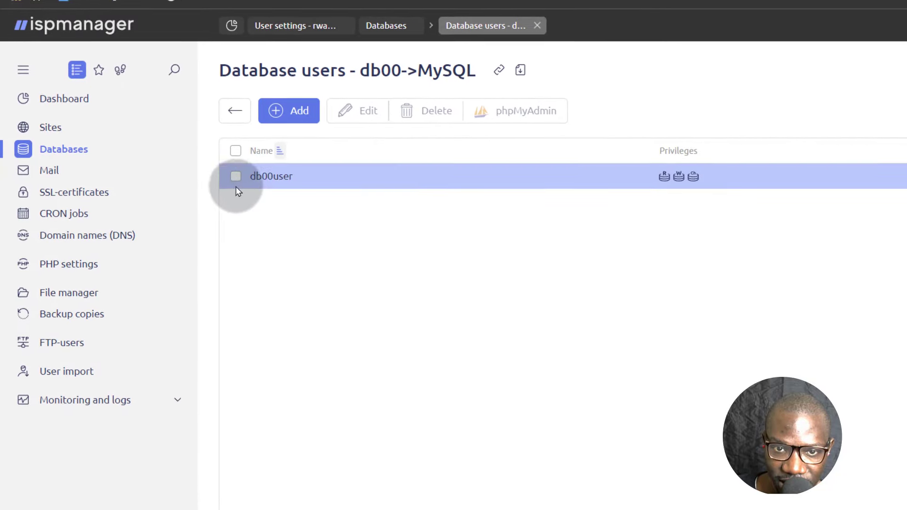
left_click(235, 178)
left_click(360, 111)
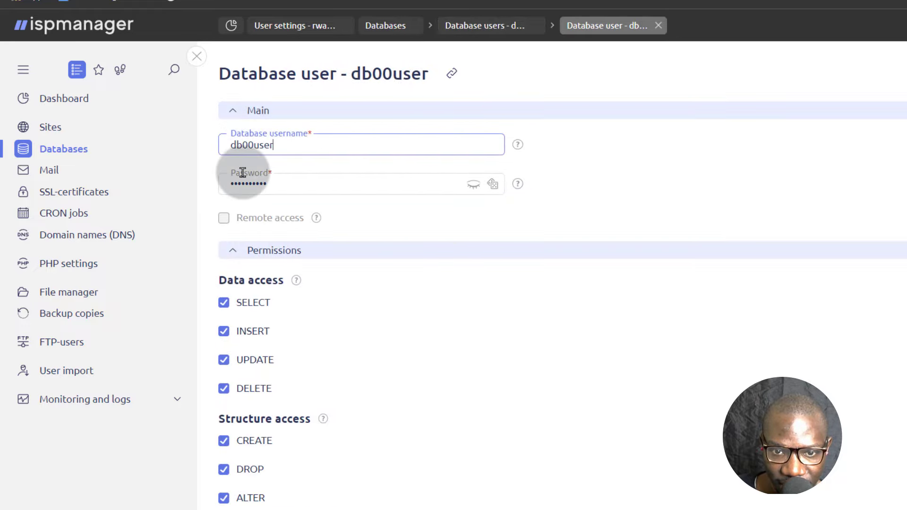
scroll(324, 262, "down", 5)
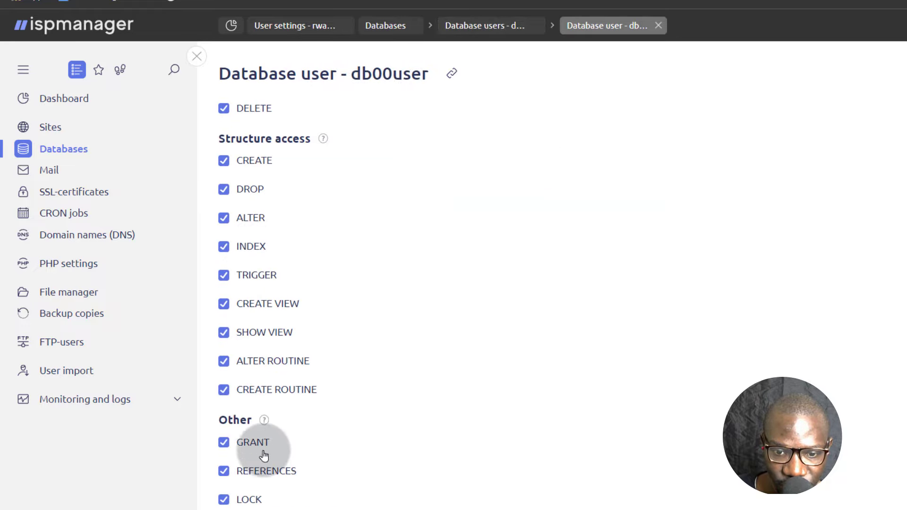
scroll(269, 451, "up", 5)
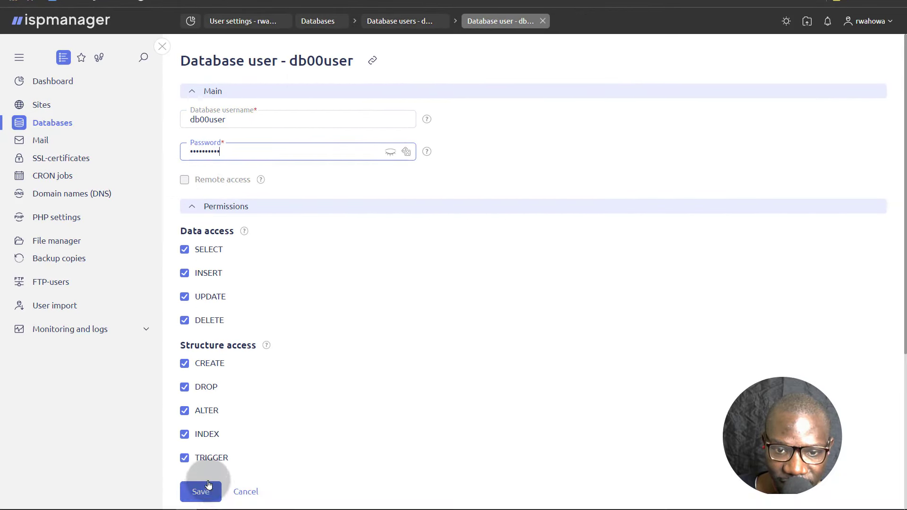
scroll(223, 375, "down", 4)
left_click(216, 493)
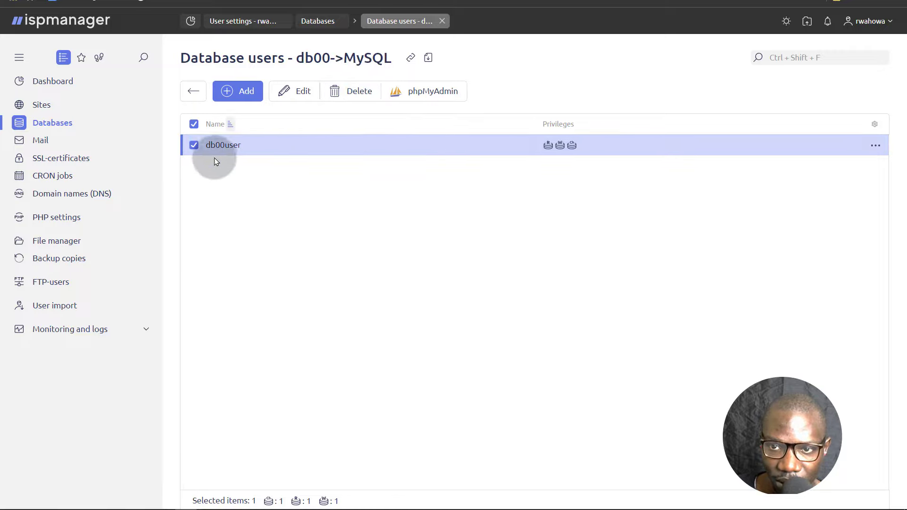
Return to the database list and export a dump of db00.
left_click(194, 91)
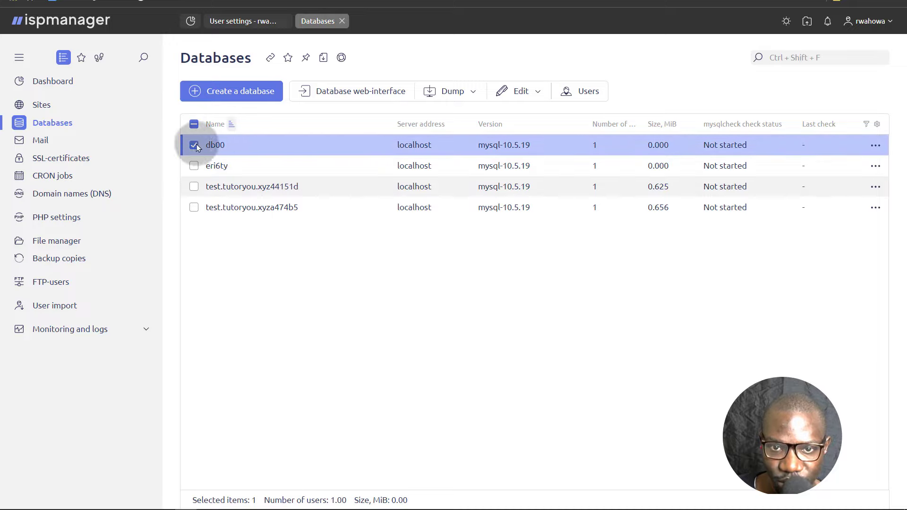
left_click(455, 92)
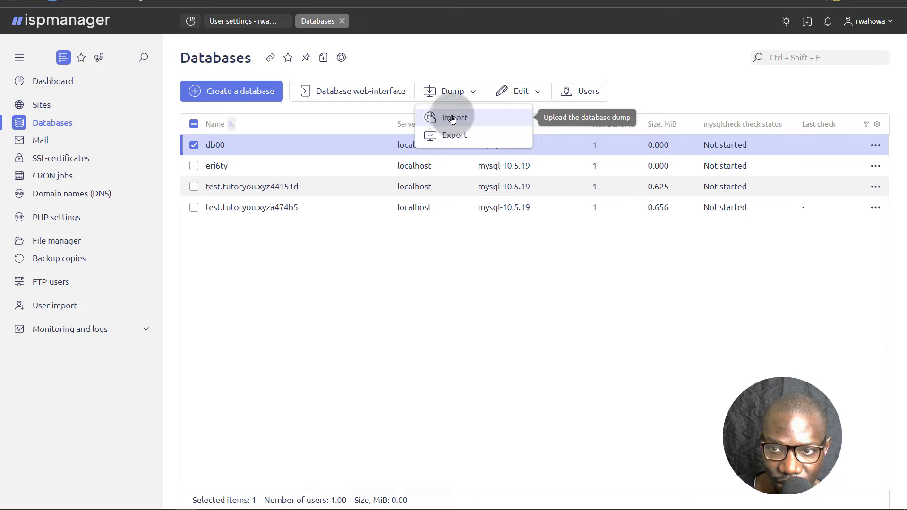
left_click(455, 135)
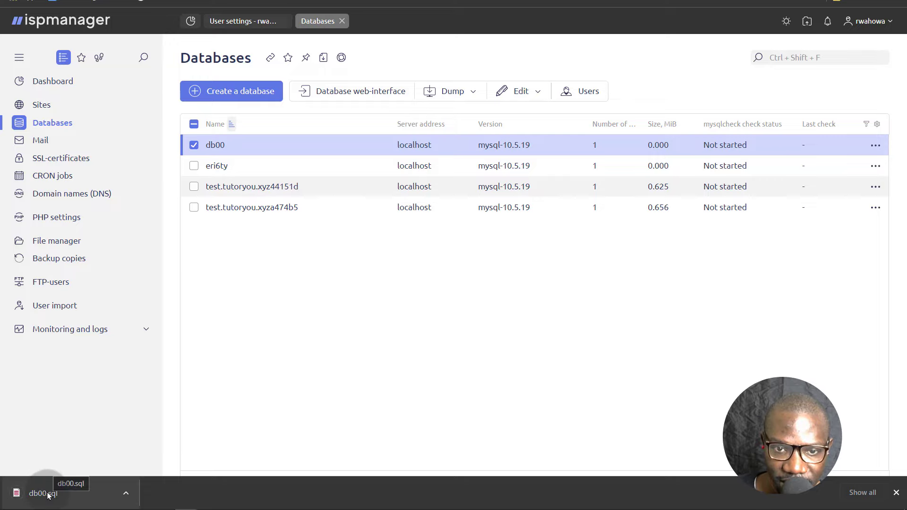
Open the dump import form for db00, review the upload types File on server and Local computer file, and cancel without uploading.
left_click(453, 91)
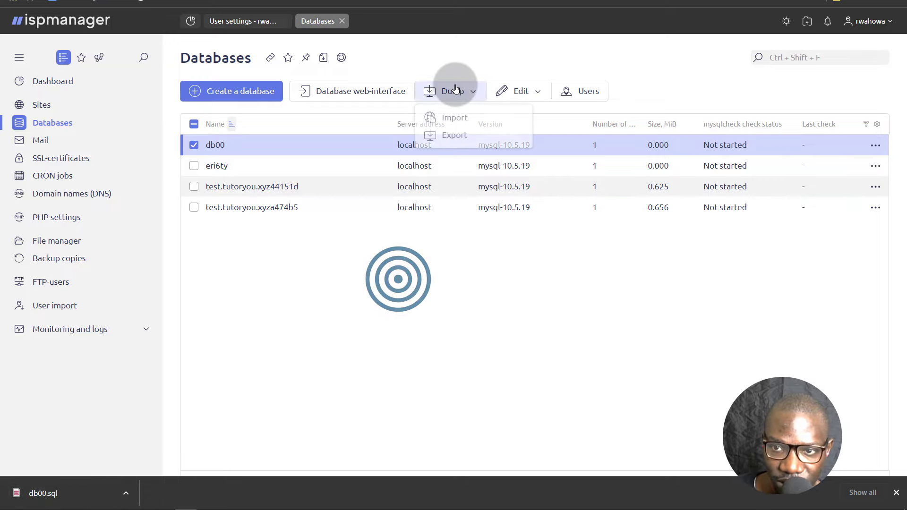
left_click(450, 119)
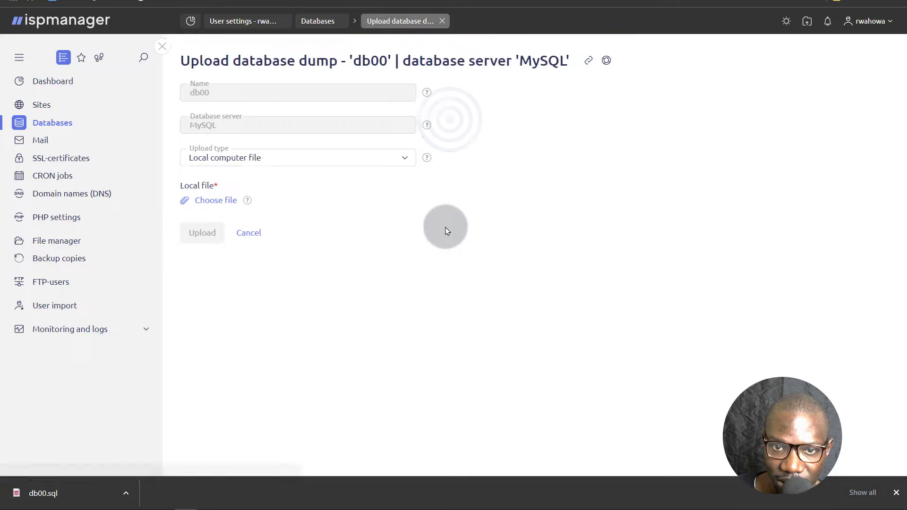
left_click(255, 157)
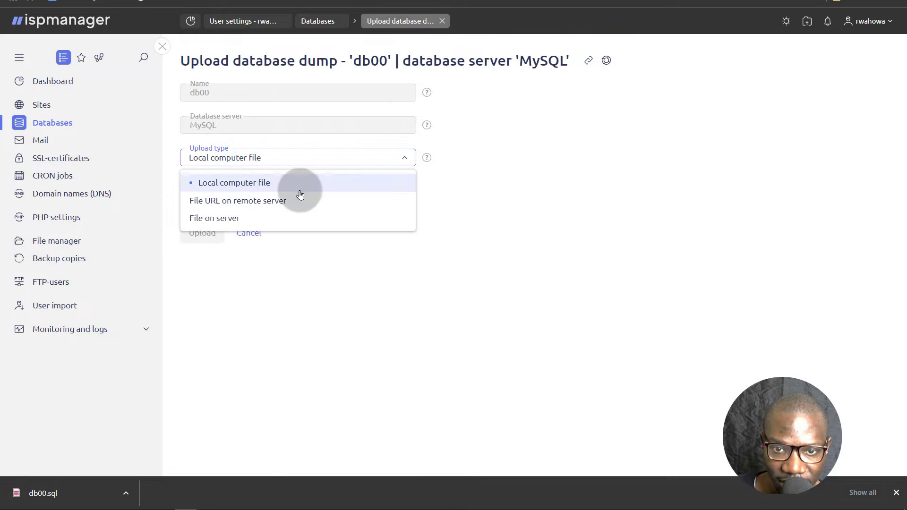
left_click(227, 220)
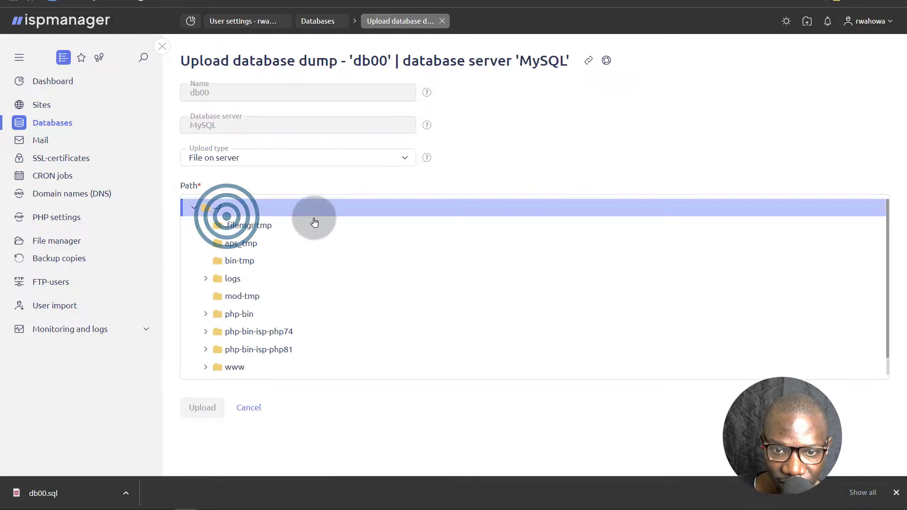
scroll(247, 331, "down", 1)
scroll(246, 341, "up", 1)
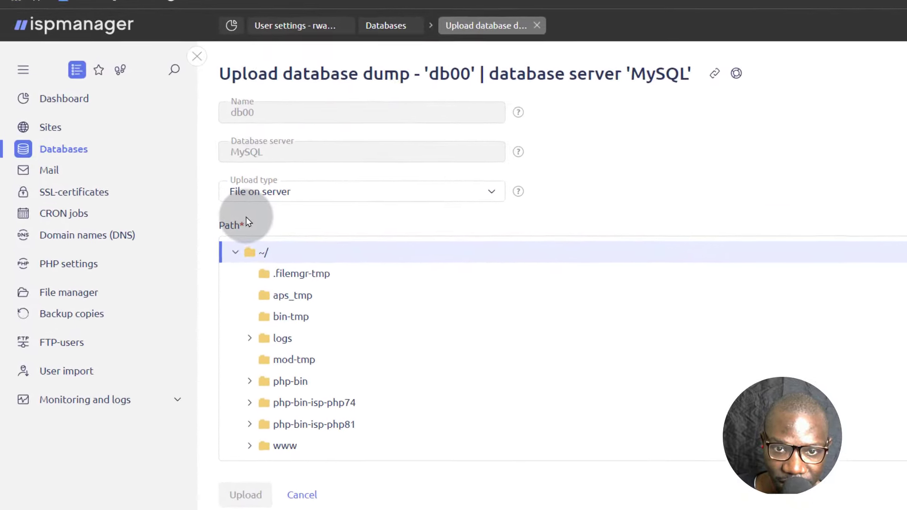
scroll(286, 373, "down", 1)
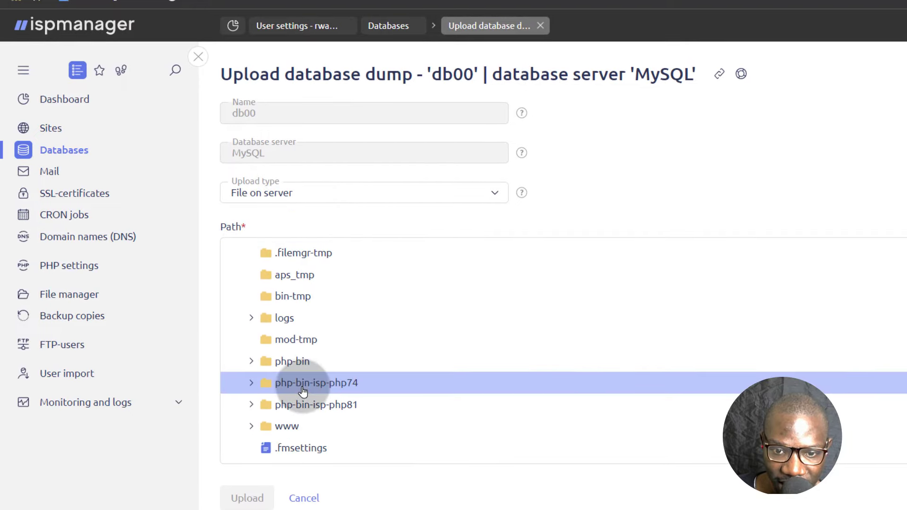
scroll(302, 359, "up", 1)
left_click(489, 190)
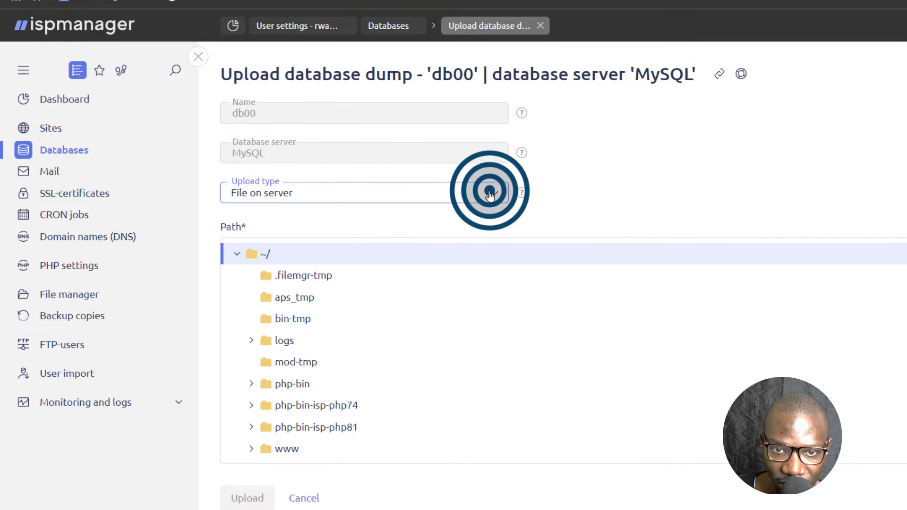
left_click(260, 225)
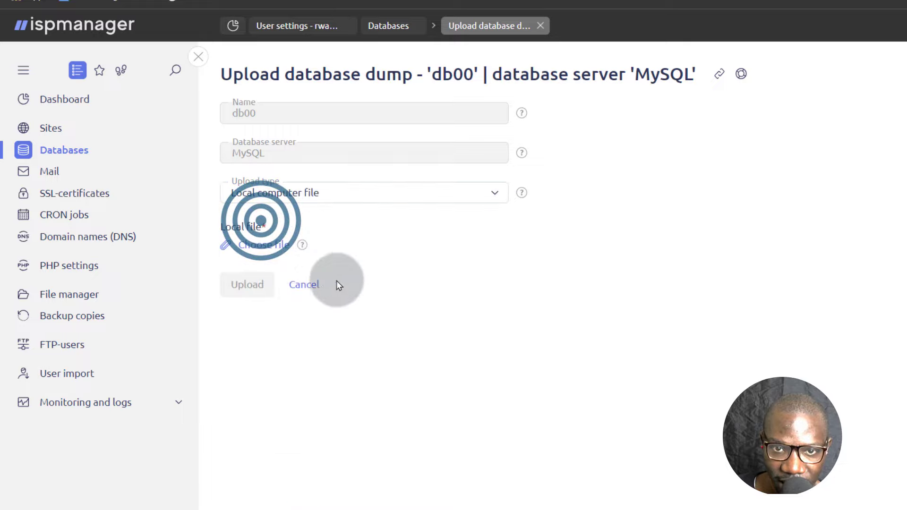
left_click(303, 286)
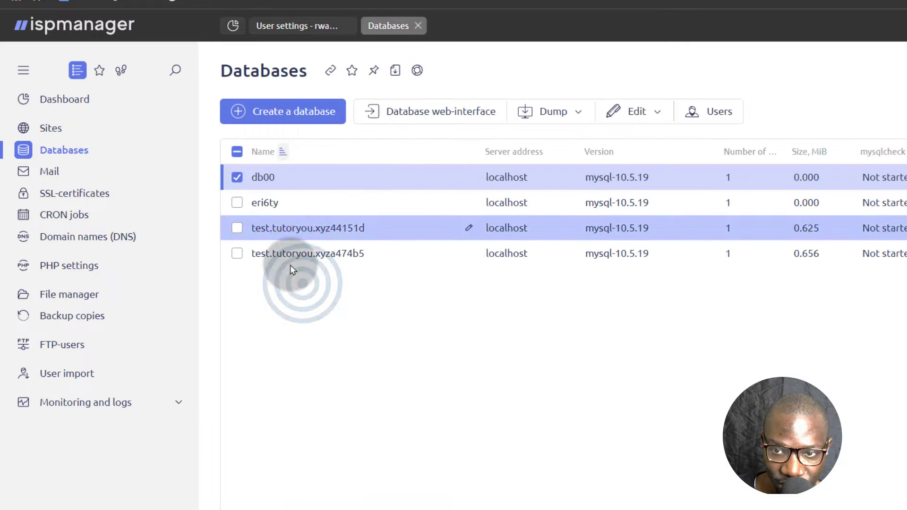
Open phpMyAdmin as db00user from the users of db00 and dismiss the browser's password-saving prompt.
left_click(717, 114)
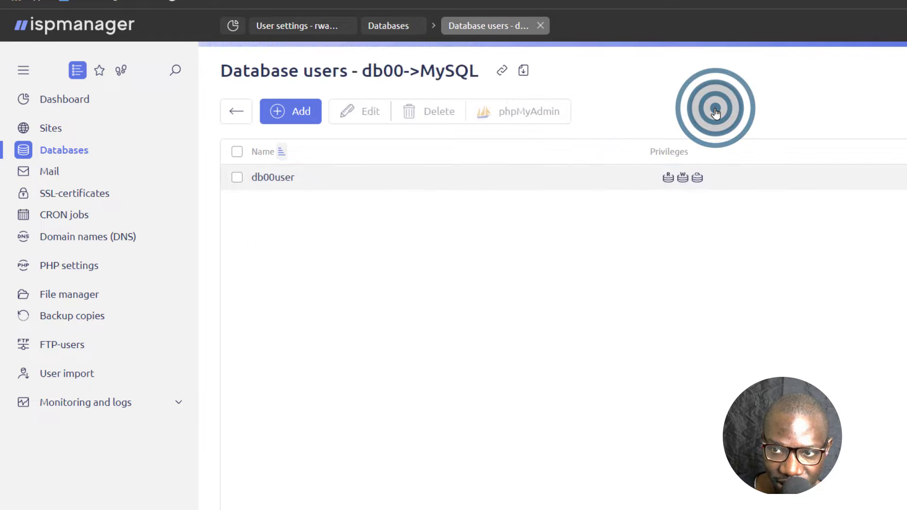
left_click(274, 184)
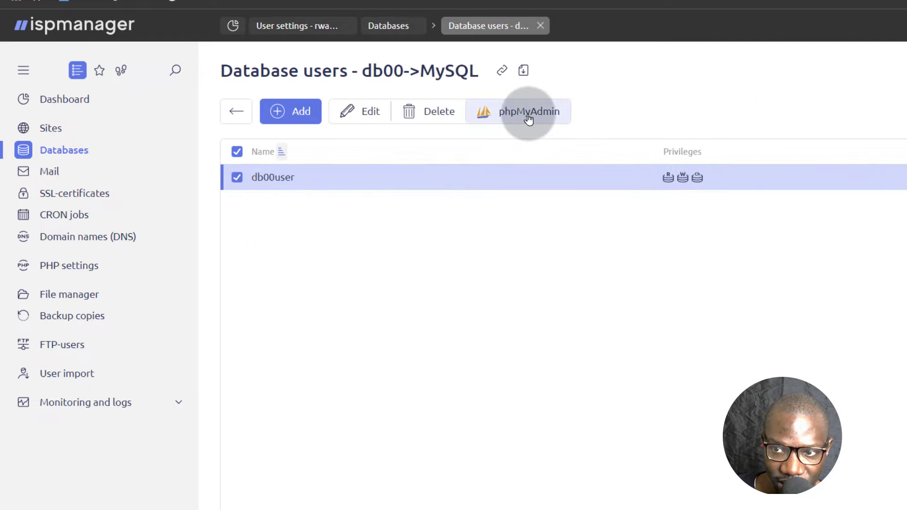
left_click(512, 111)
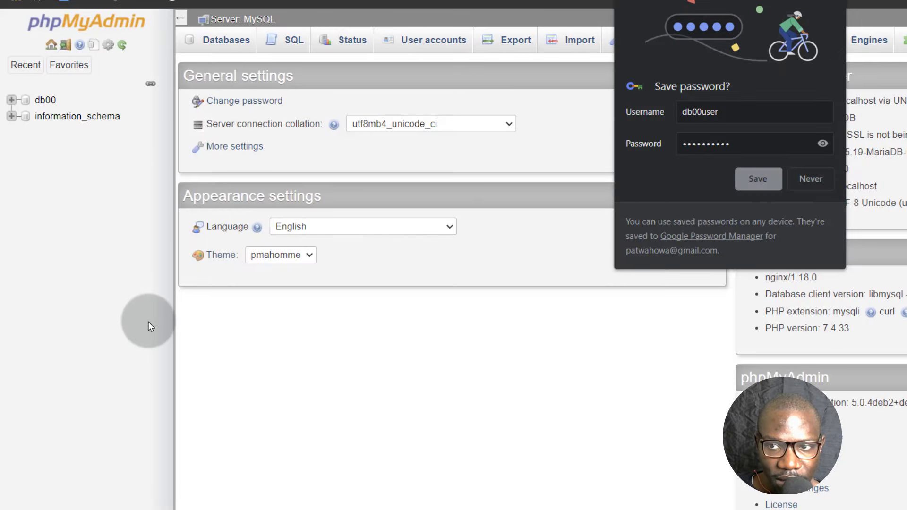
left_click(382, 335)
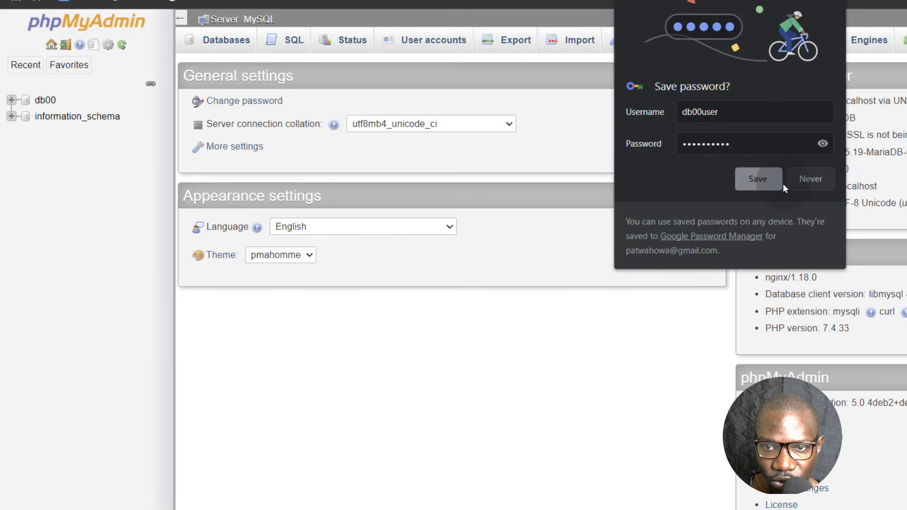
left_click(837, 0)
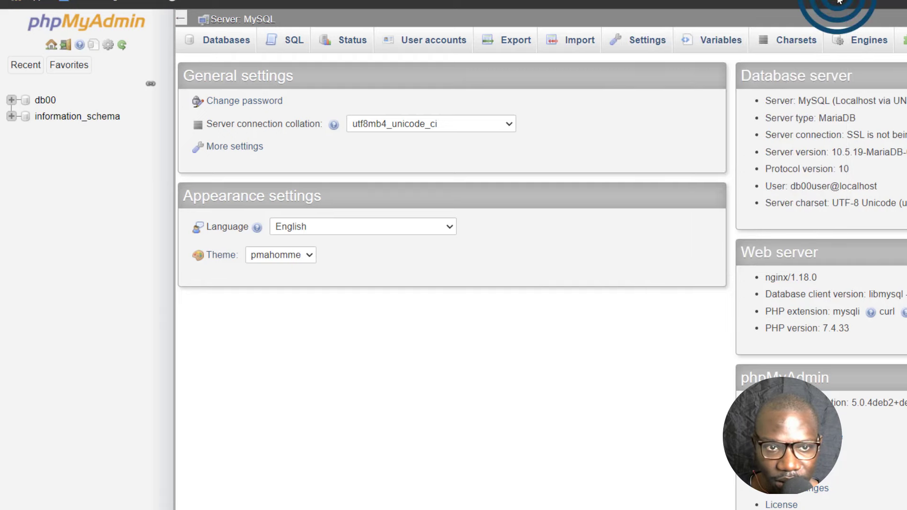
View the structure of db00 in phpMyAdmin and return to the database list in ispmanager.
left_click(42, 102)
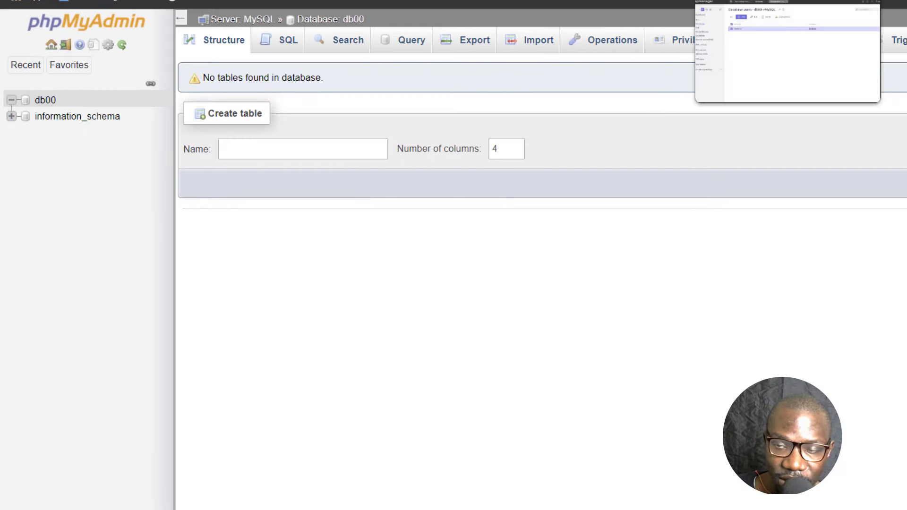
left_click(756, 0)
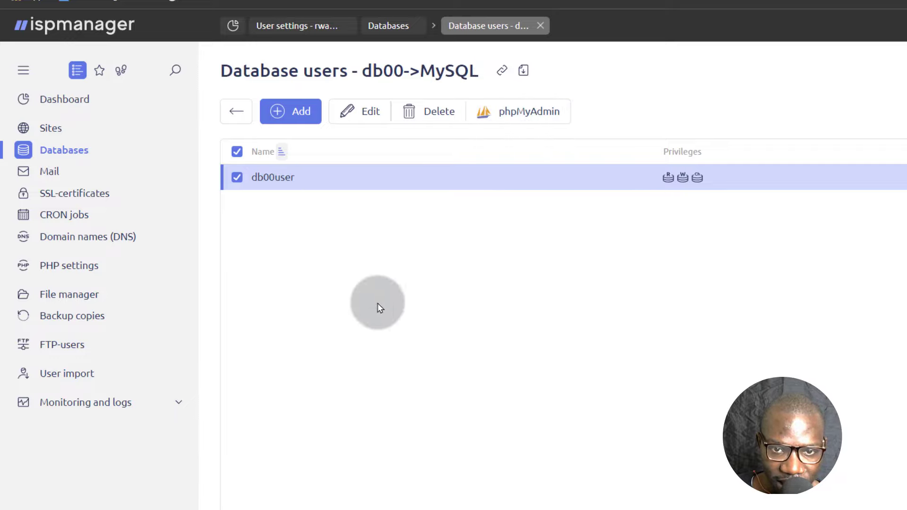
left_click(232, 113)
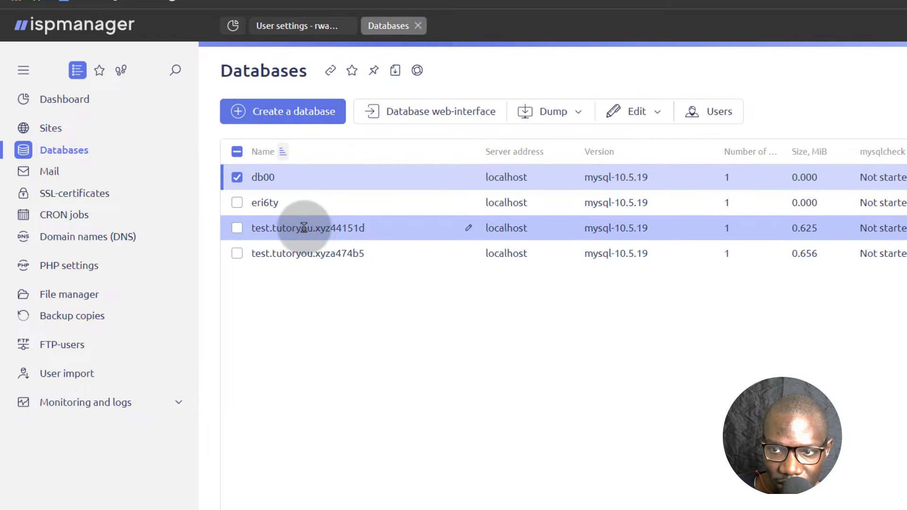
Open the name of db00 for inline editing in the database list and save it unchanged.
left_click(470, 178)
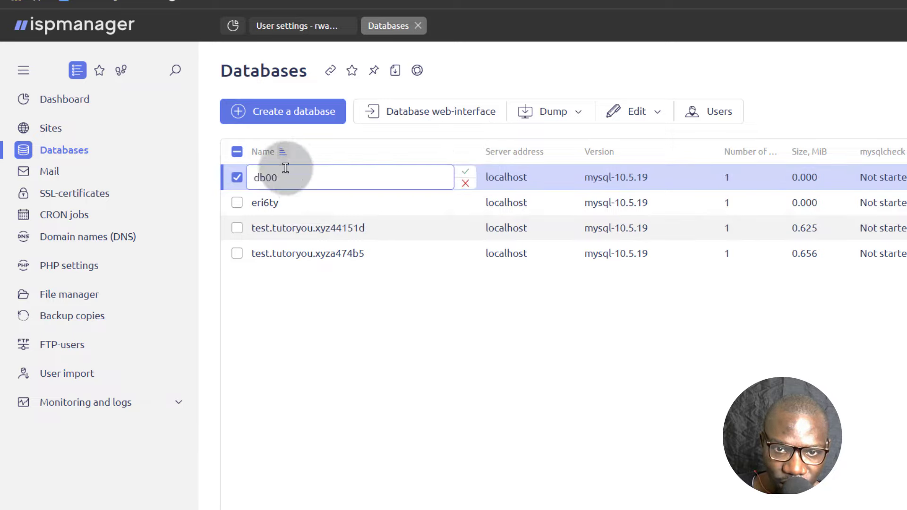
left_click(290, 178)
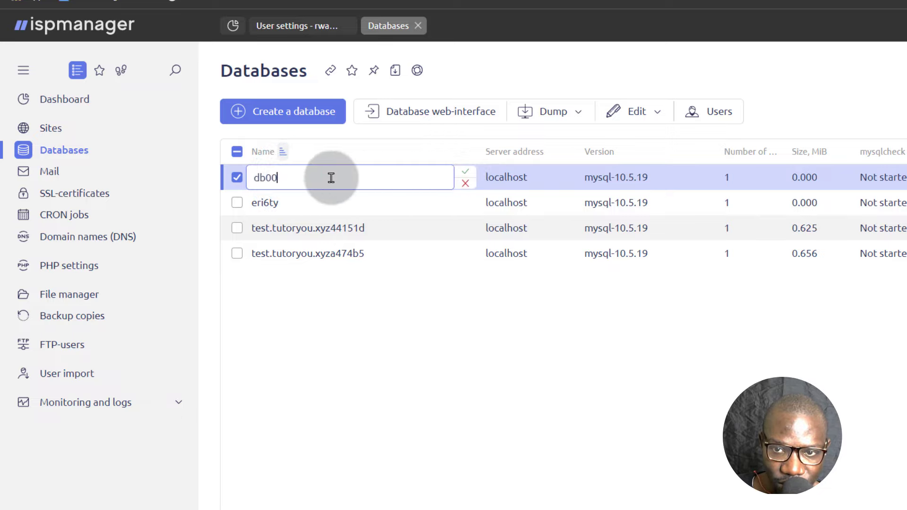
left_click(469, 171)
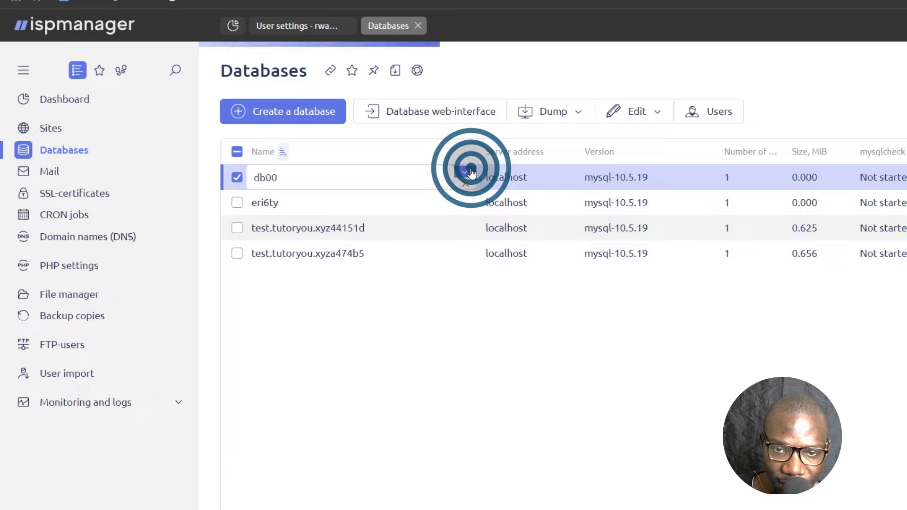
right_click(502, 430)
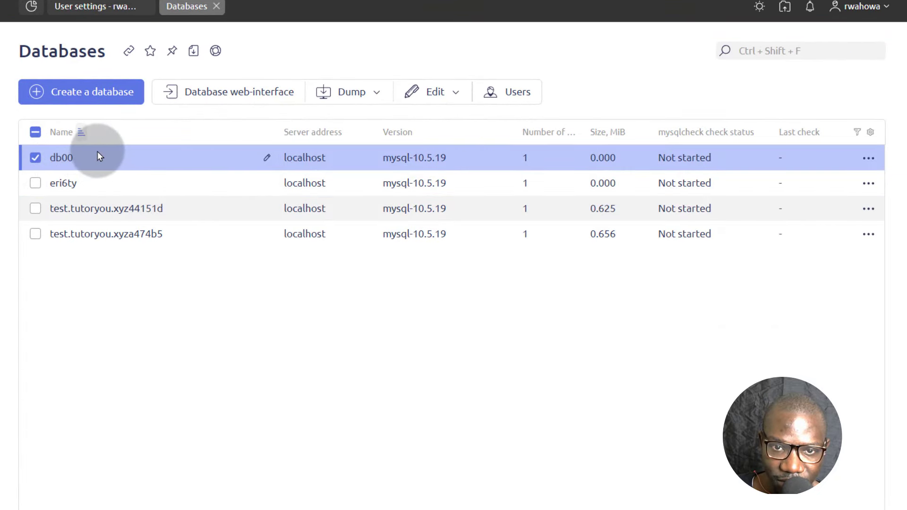
View the actions available for the db00 row, open its database web-interface and return to the database list.
left_click(868, 165)
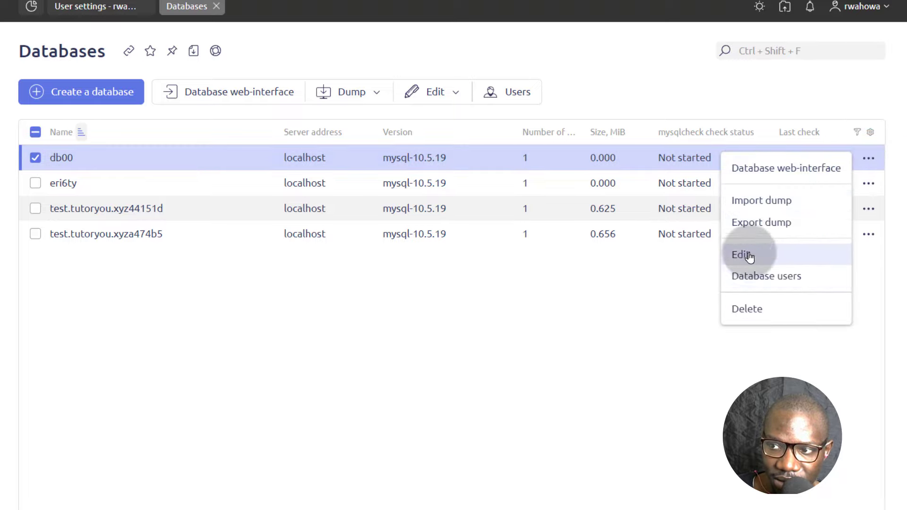
left_click(761, 170)
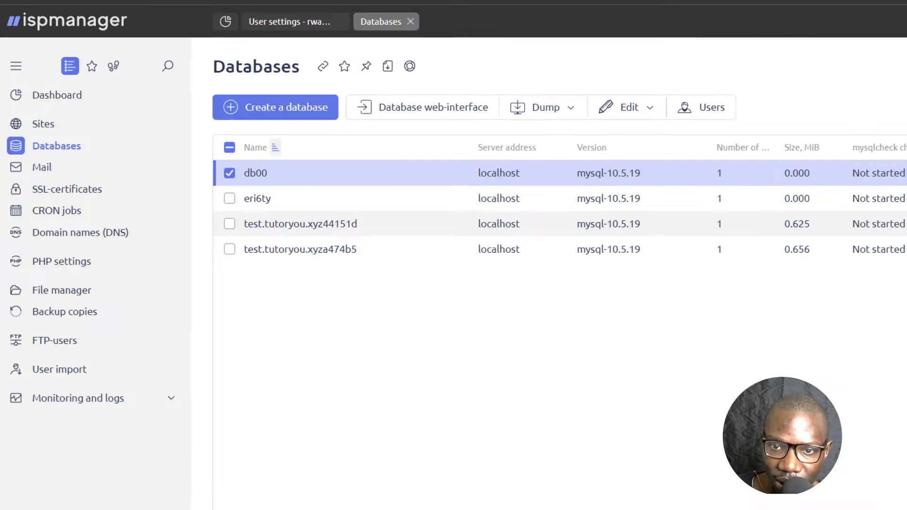
left_click(725, 316)
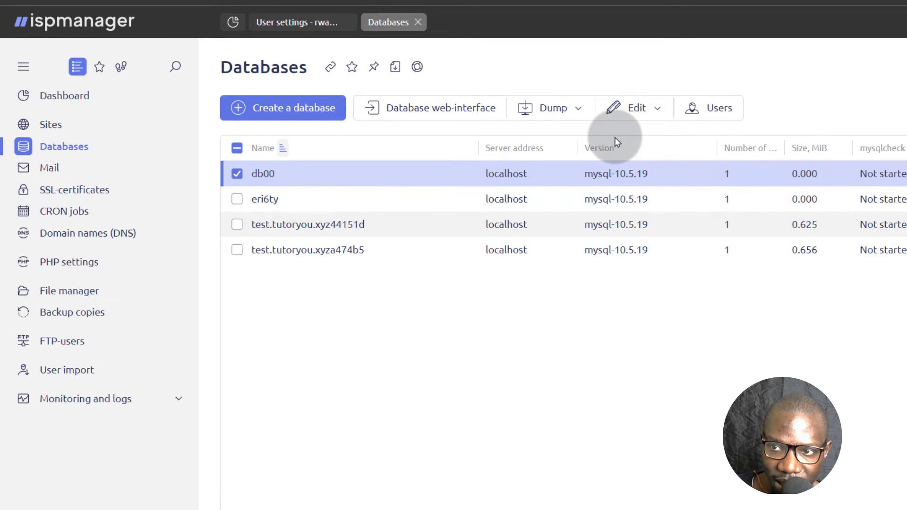
Open the edit form of db00user from the users of db00, review its settings and permissions, and close it without changes.
left_click(714, 108)
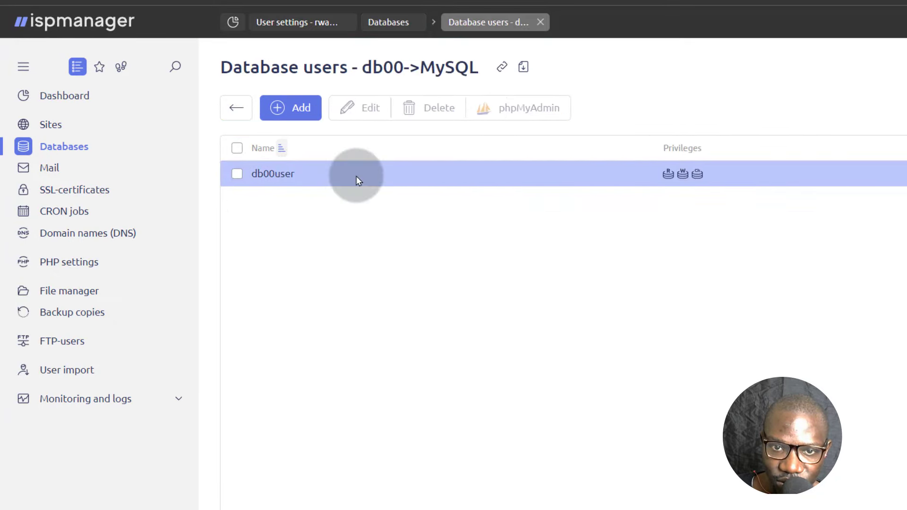
left_click(237, 175)
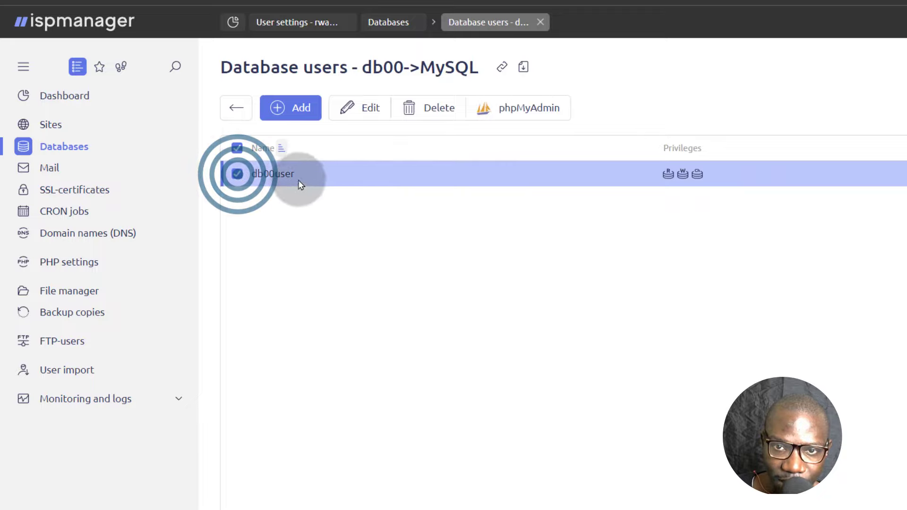
left_click(361, 110)
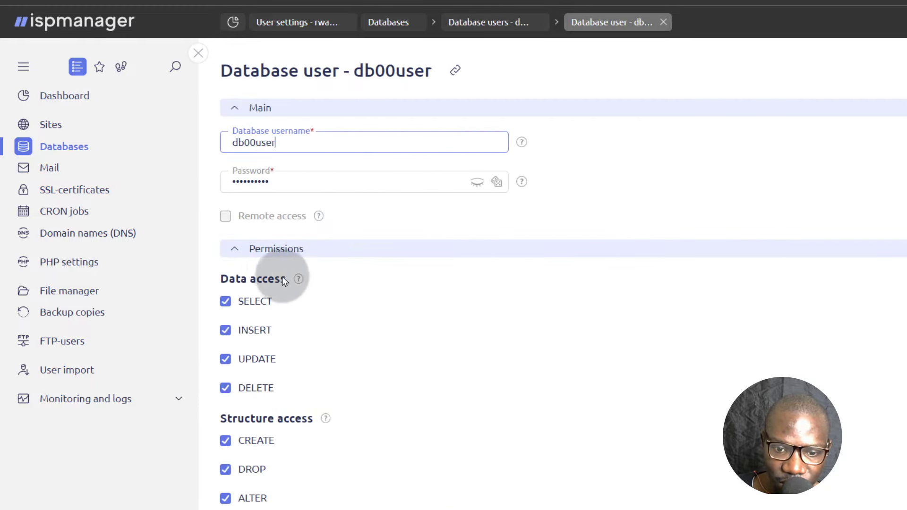
left_click(199, 52)
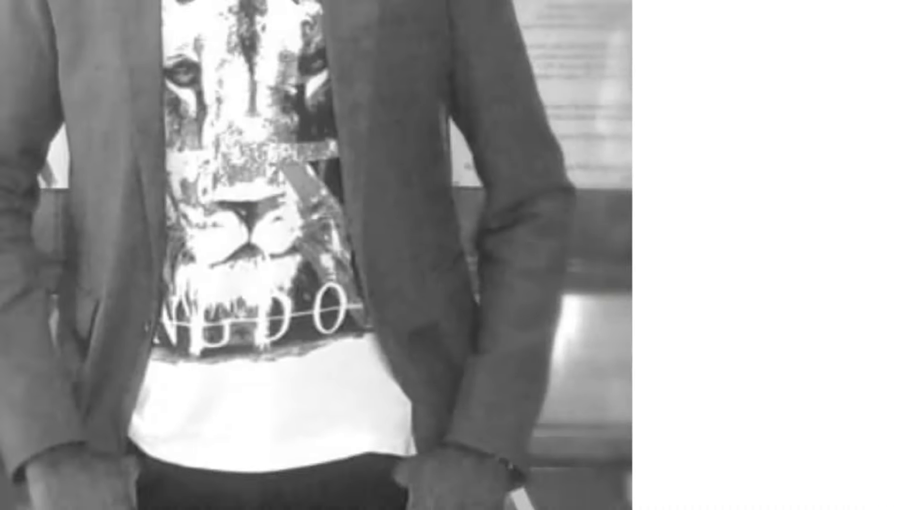